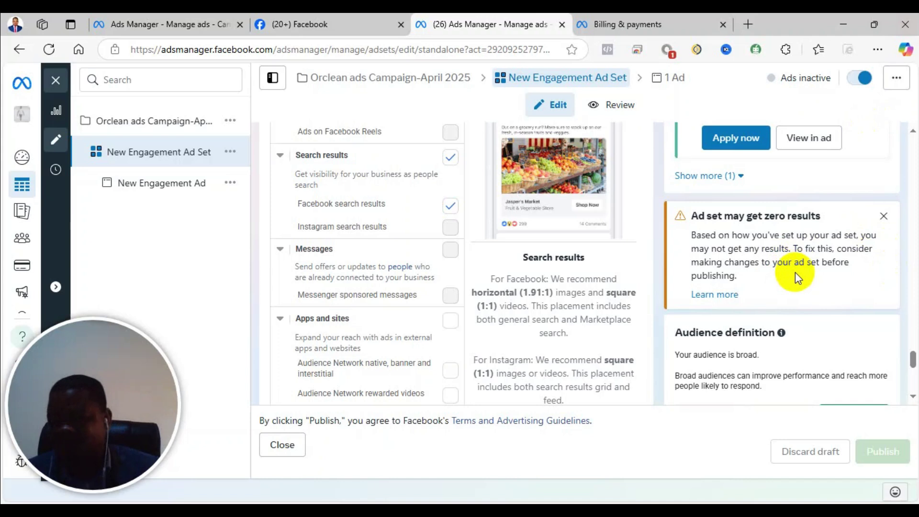
scroll(795, 272, up, 1)
scroll(797, 267, down, 4)
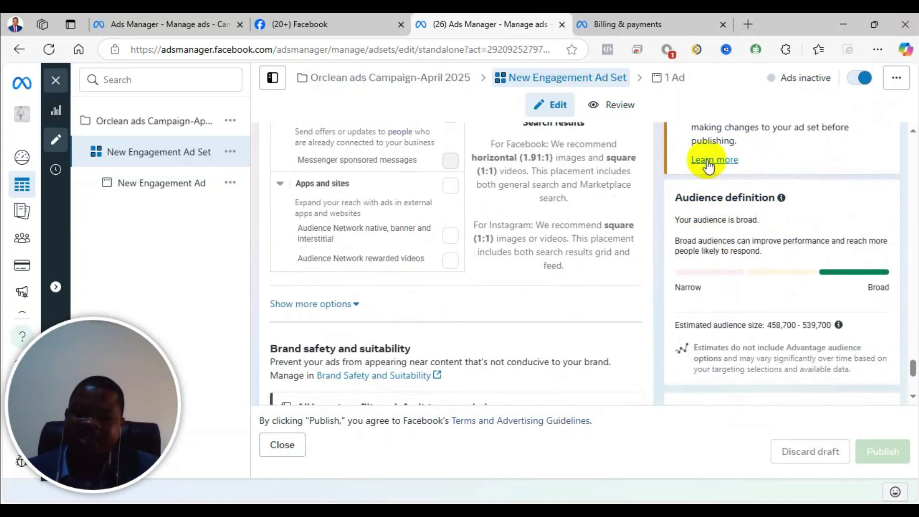
scroll(716, 191, up, 2)
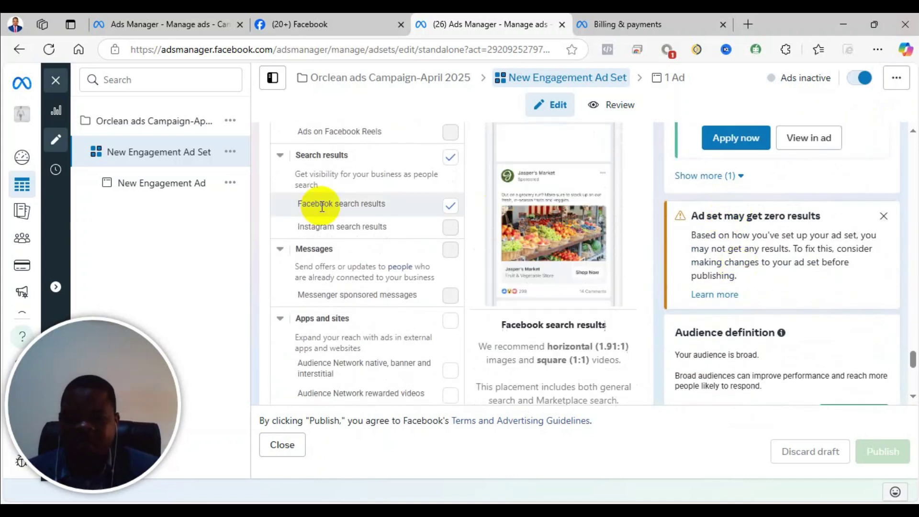
scroll(733, 249, down, 4)
scroll(734, 268, up, 4)
scroll(734, 256, down, 2)
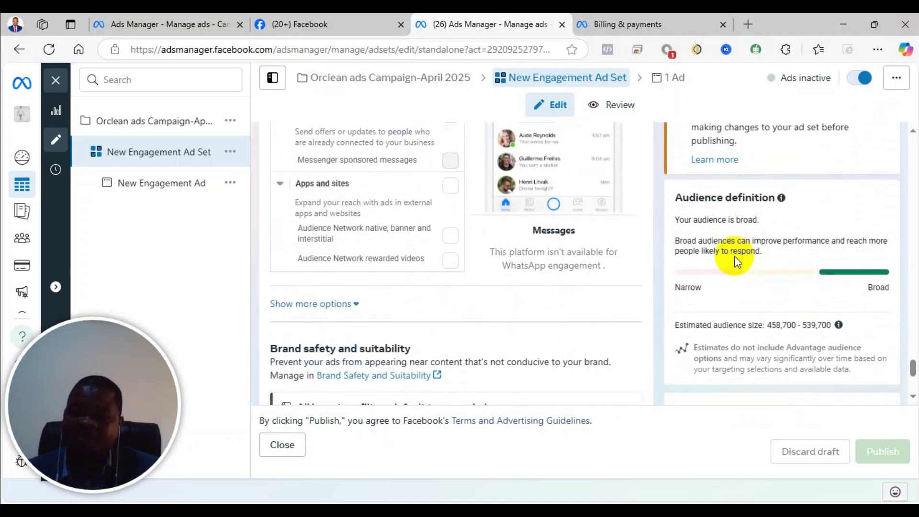
scroll(735, 257, up, 3)
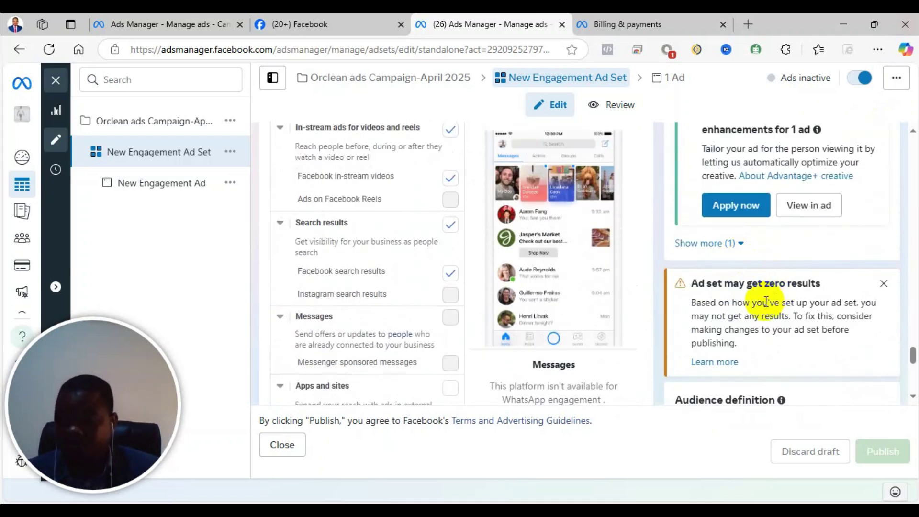
scroll(757, 300, up, 1)
scroll(757, 299, up, 3)
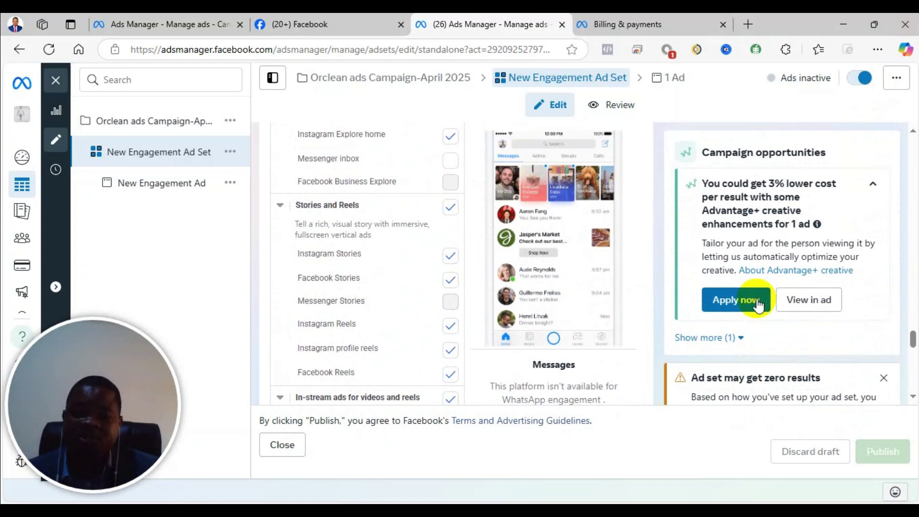
scroll(768, 340, up, 1)
scroll(778, 330, up, 2)
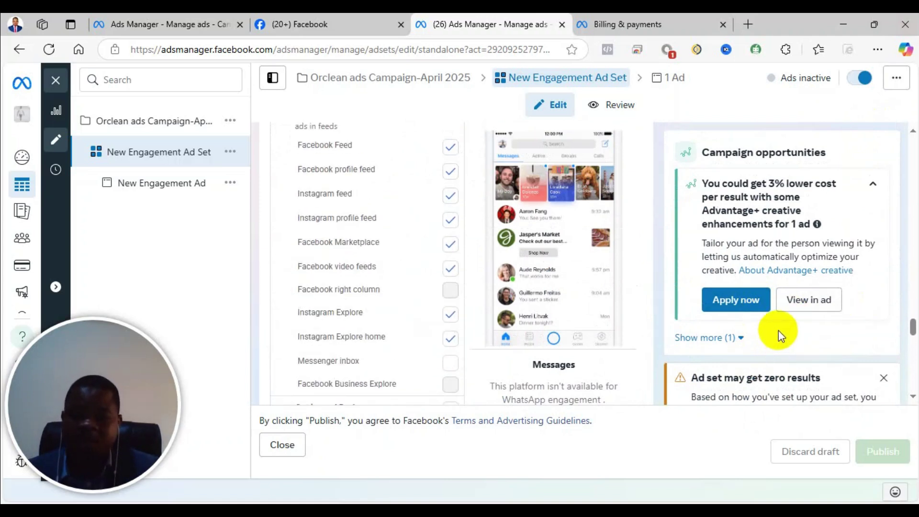
scroll(718, 297, down, 6)
scroll(708, 282, down, 4)
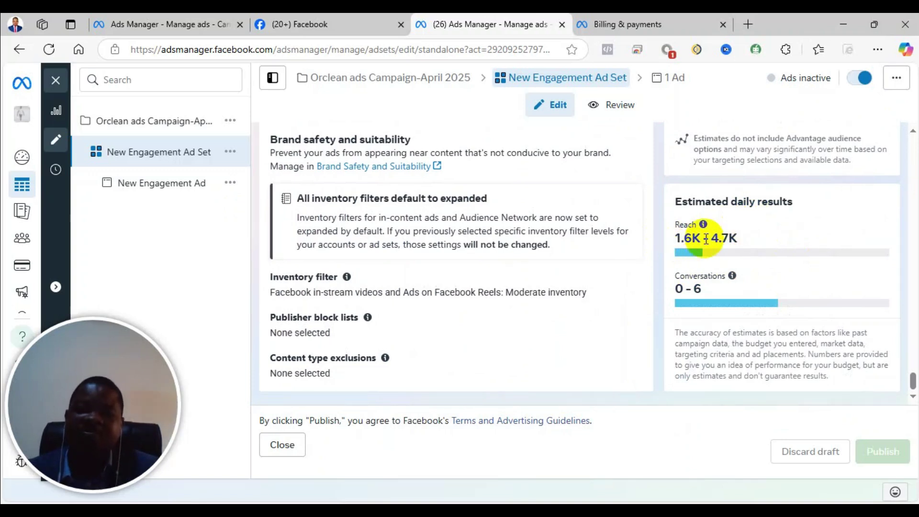
scroll(706, 244, up, 4)
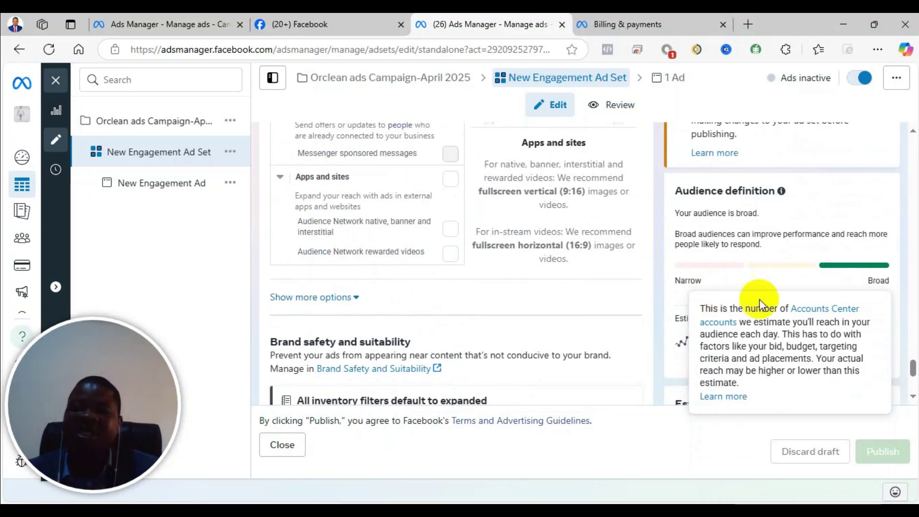
scroll(640, 307, up, 1)
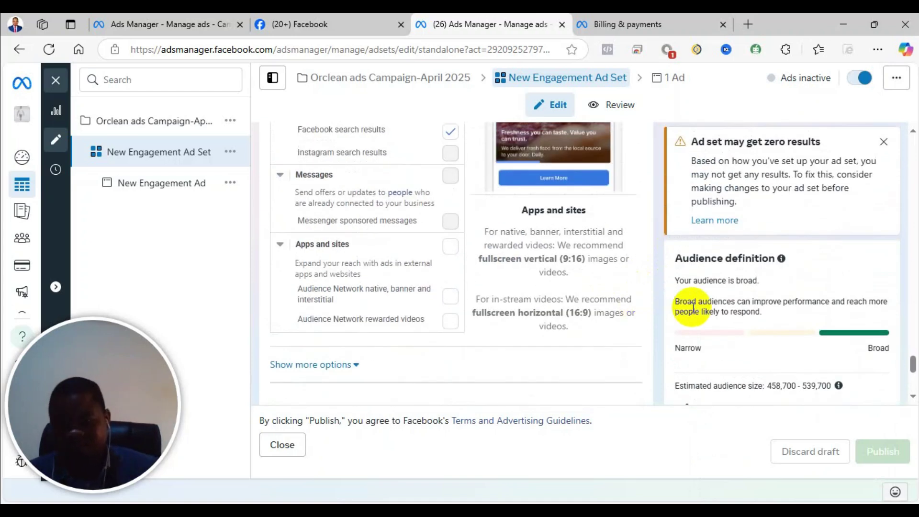
scroll(343, 188, up, 10)
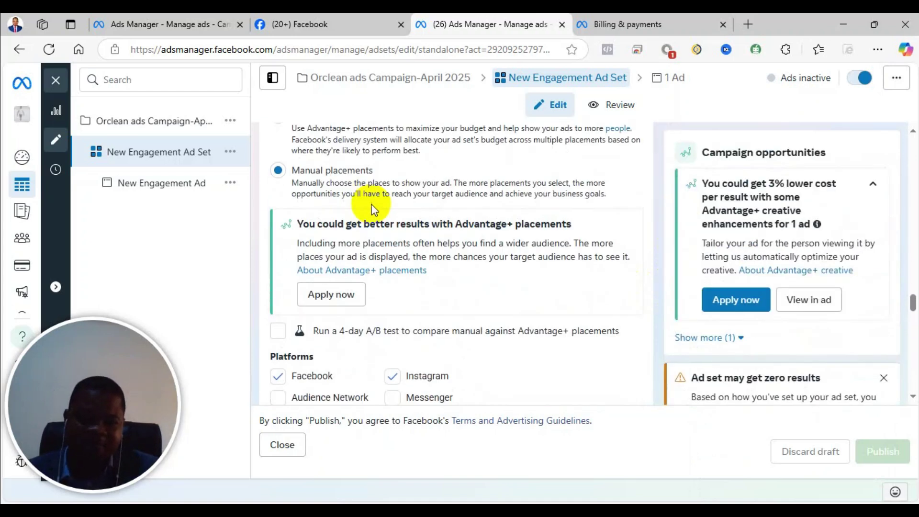
scroll(373, 208, up, 10)
scroll(390, 220, down, 4)
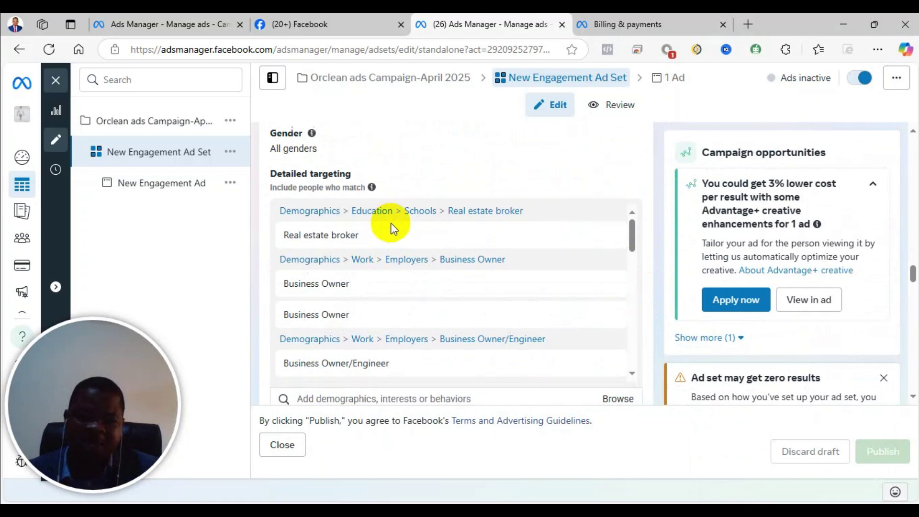
scroll(391, 228, down, 10)
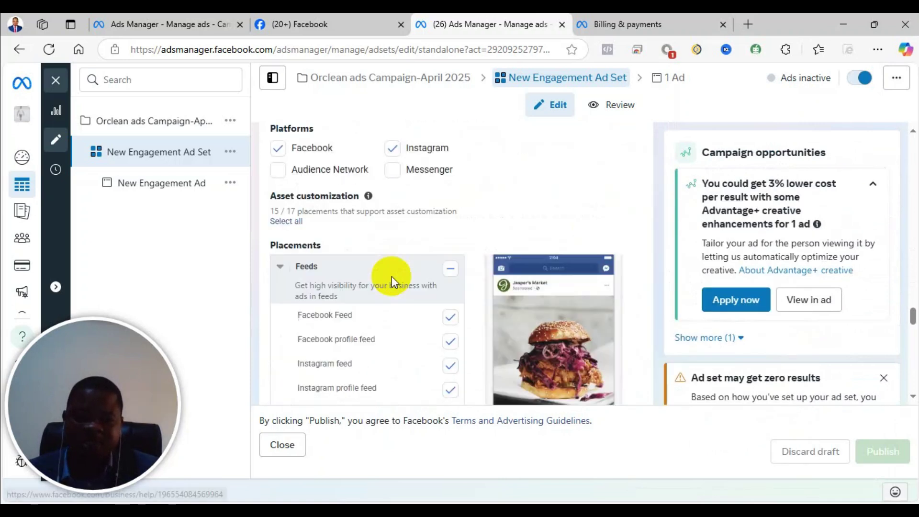
scroll(402, 273, down, 10)
scroll(418, 270, up, 15)
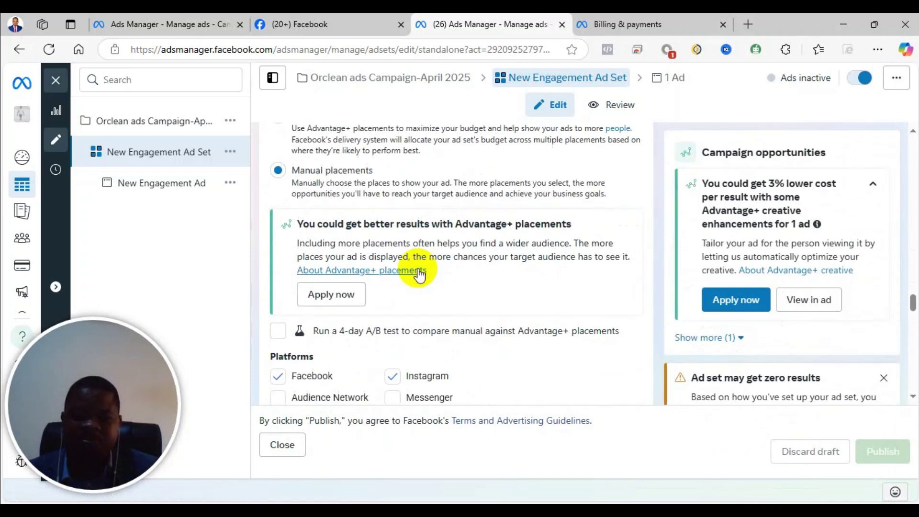
scroll(418, 270, up, 15)
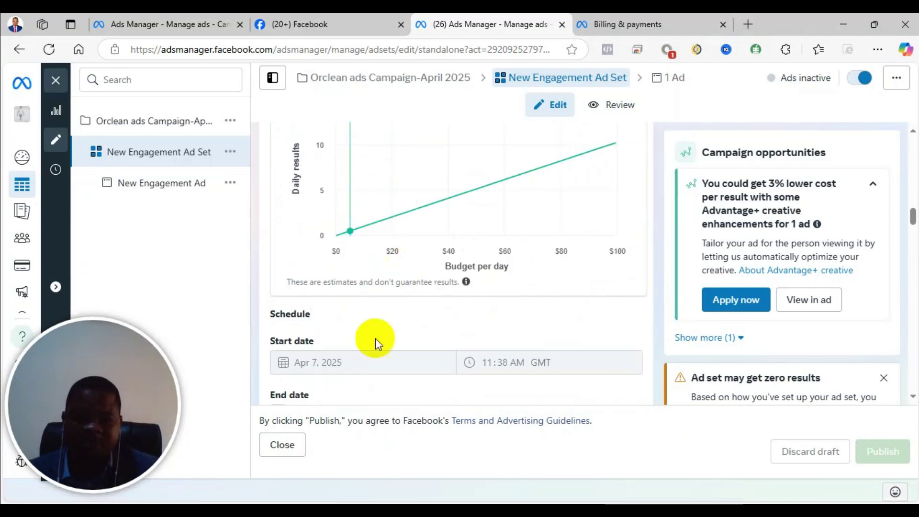
Step: Raise the New Engagement Ad Set's daily budget from $5.00 to $10.00 and let the draft autosave
scroll(376, 338, up, 5)
click(289, 291)
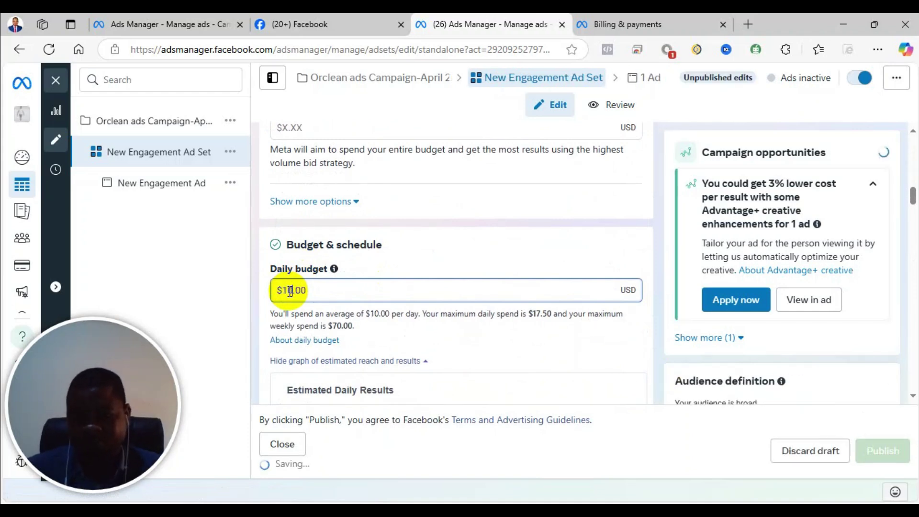
scroll(757, 334, down, 5)
scroll(757, 334, down, 10)
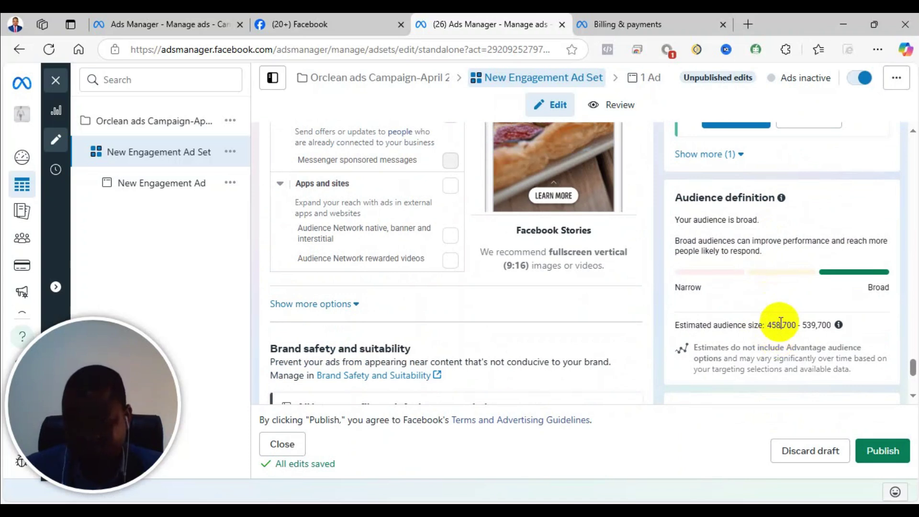
scroll(780, 304, up, 3)
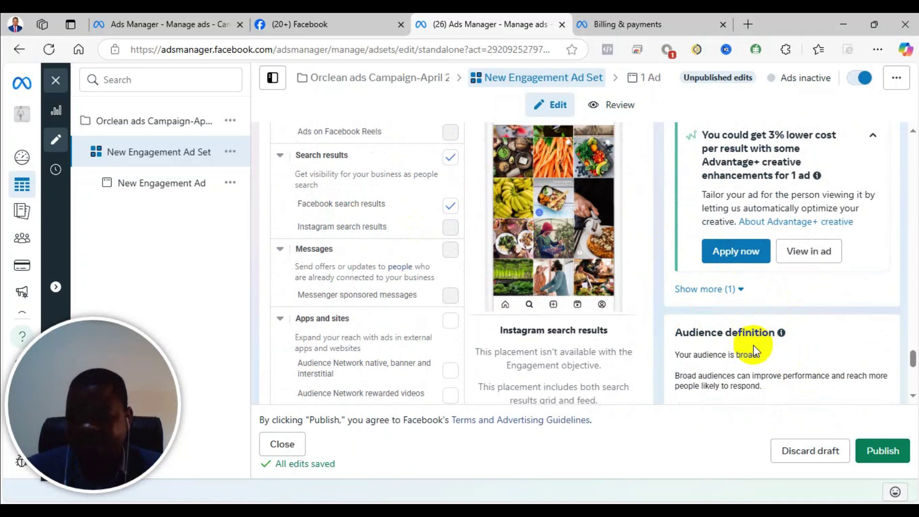
scroll(756, 350, down, 3)
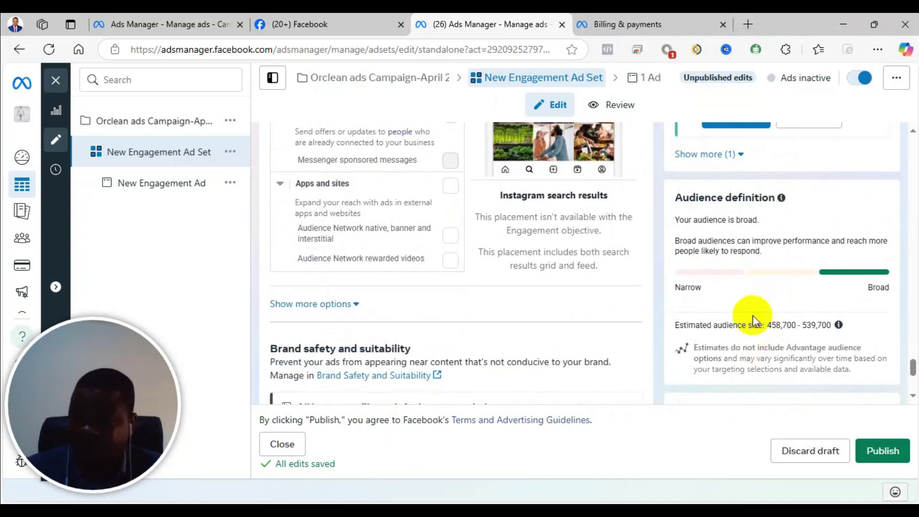
scroll(697, 289, up, 3)
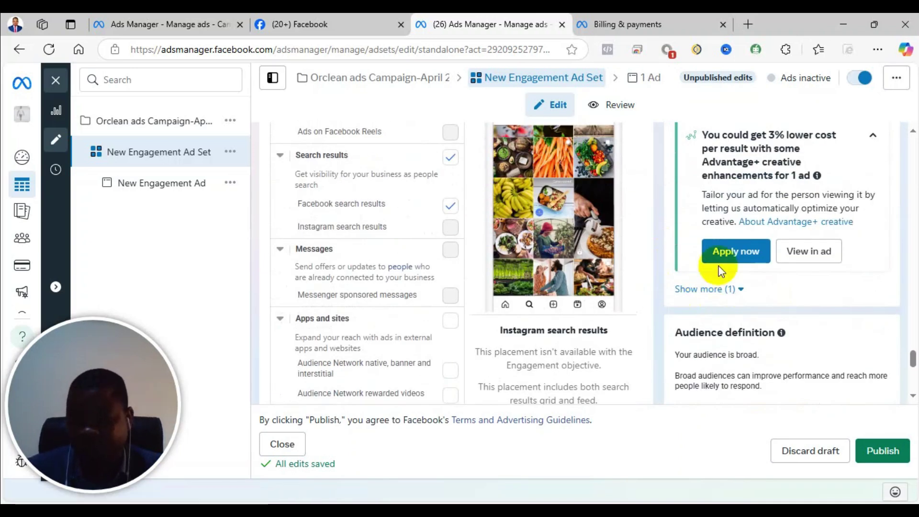
scroll(720, 265, up, 4)
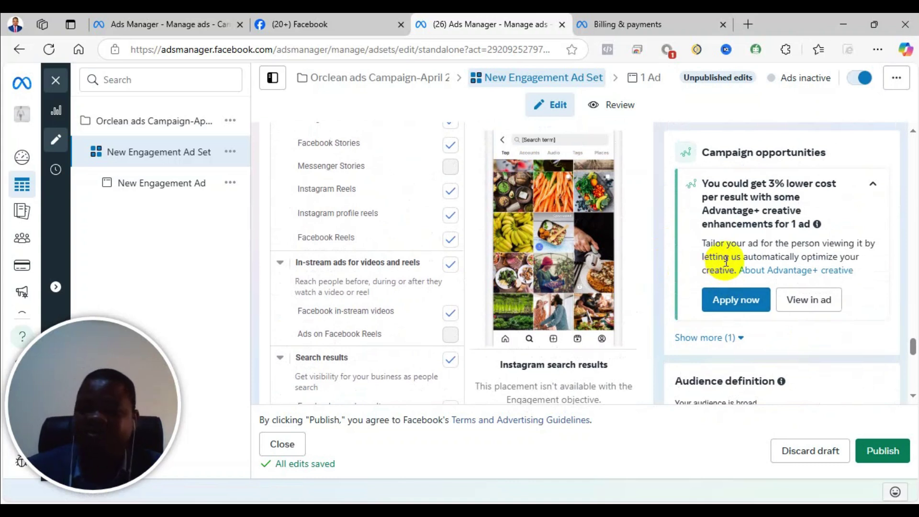
scroll(732, 225, up, 2)
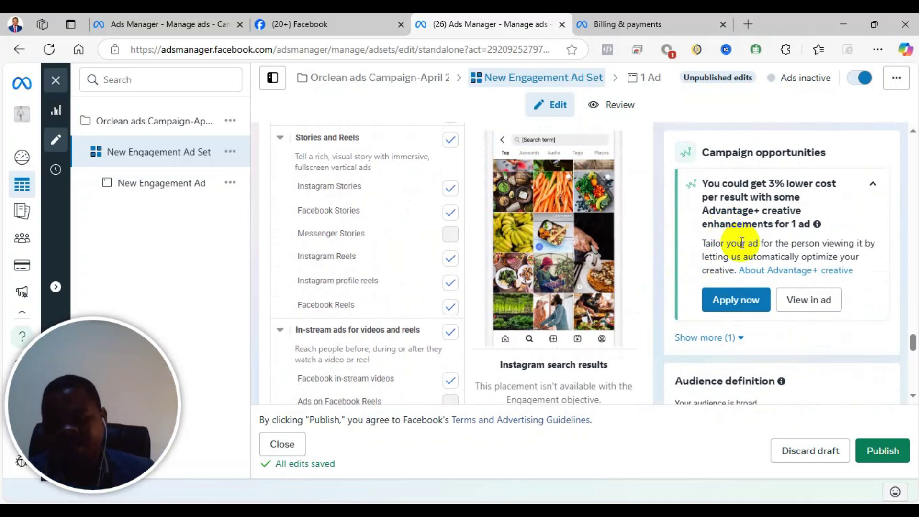
scroll(752, 245, down, 3)
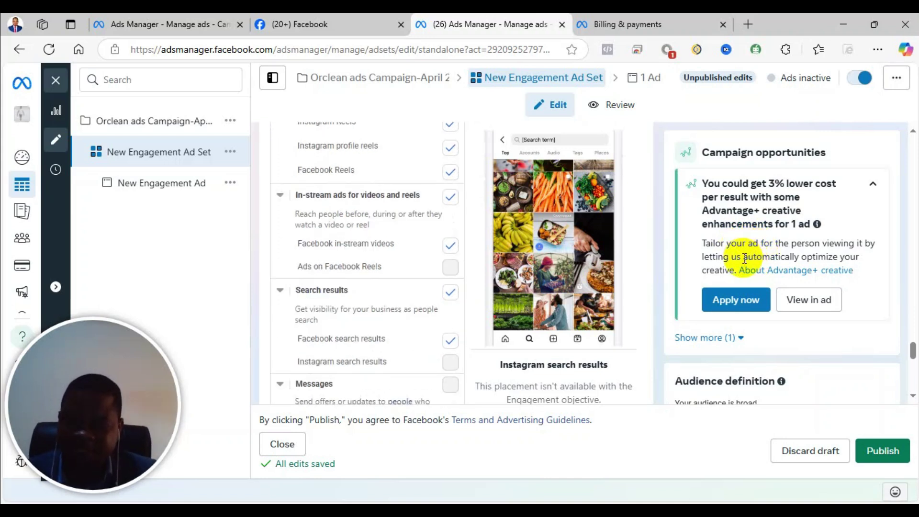
scroll(743, 258, down, 3)
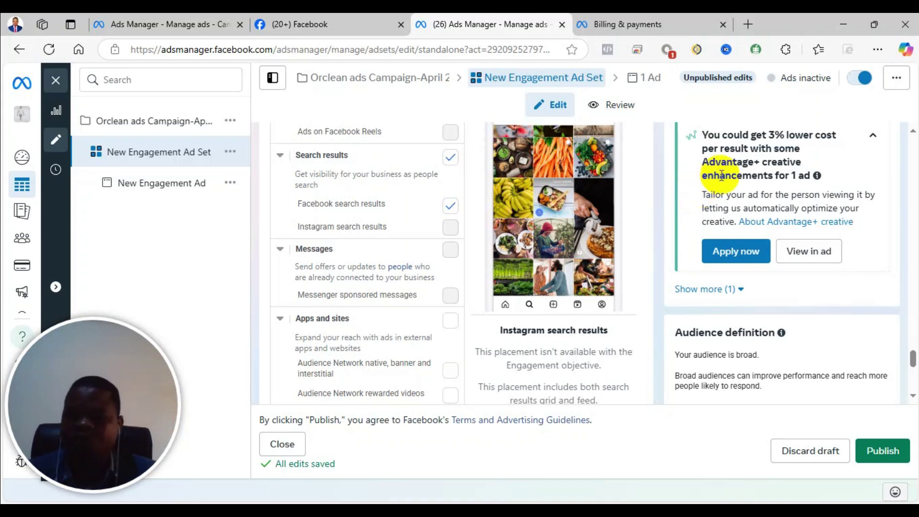
scroll(714, 212, down, 4)
scroll(742, 246, down, 1)
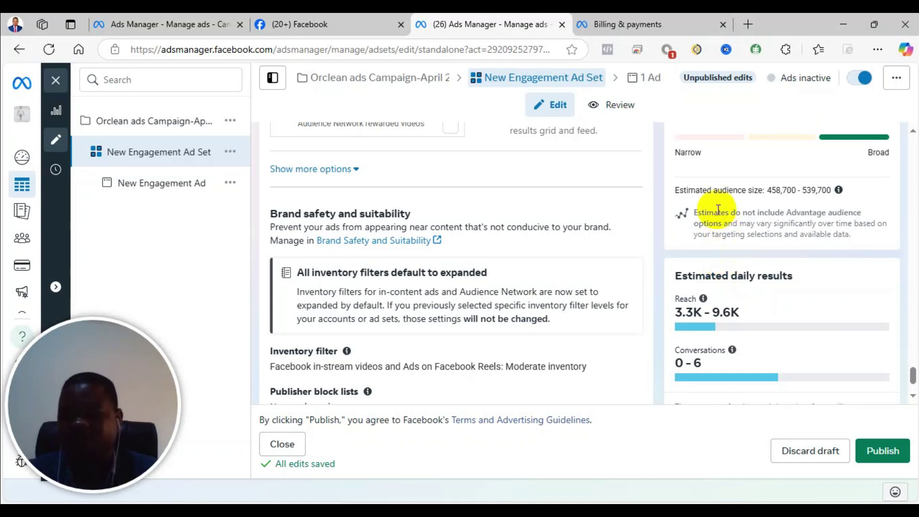
scroll(516, 256, down, 1)
scroll(691, 309, up, 6)
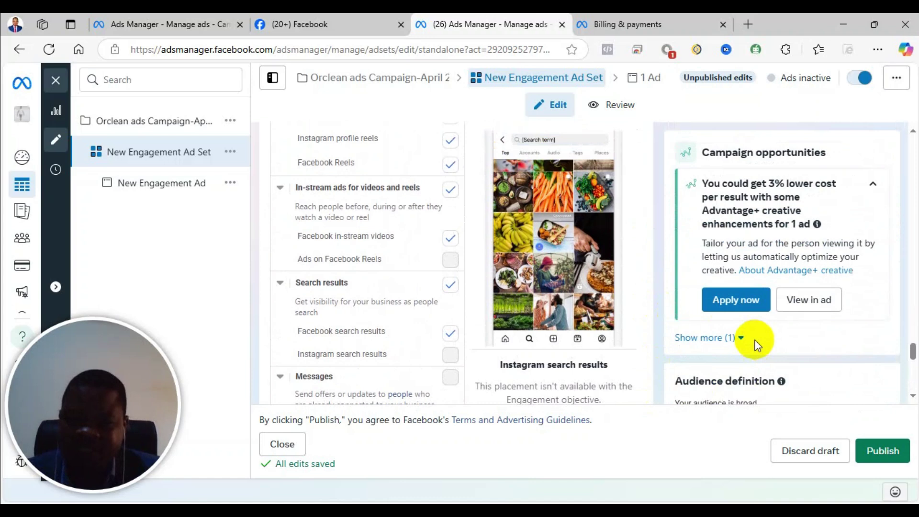
scroll(734, 346, up, 3)
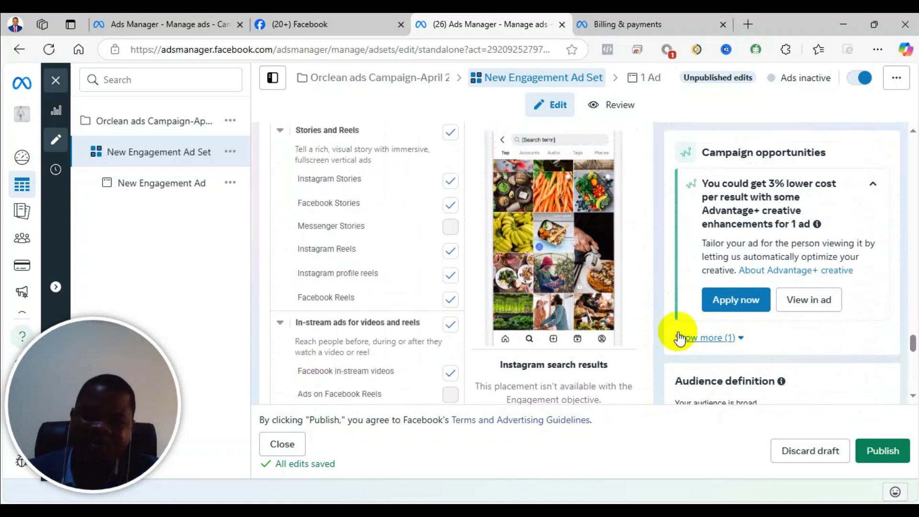
scroll(747, 316, up, 8)
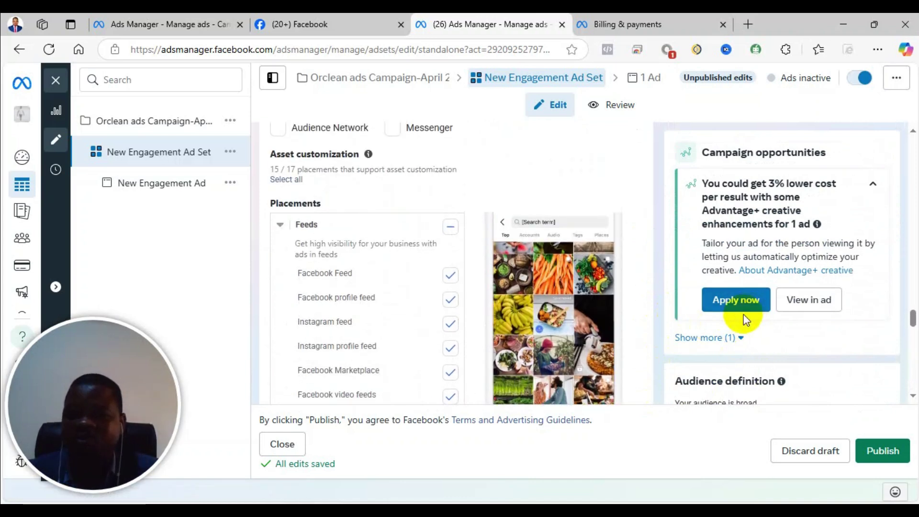
scroll(760, 316, down, 9)
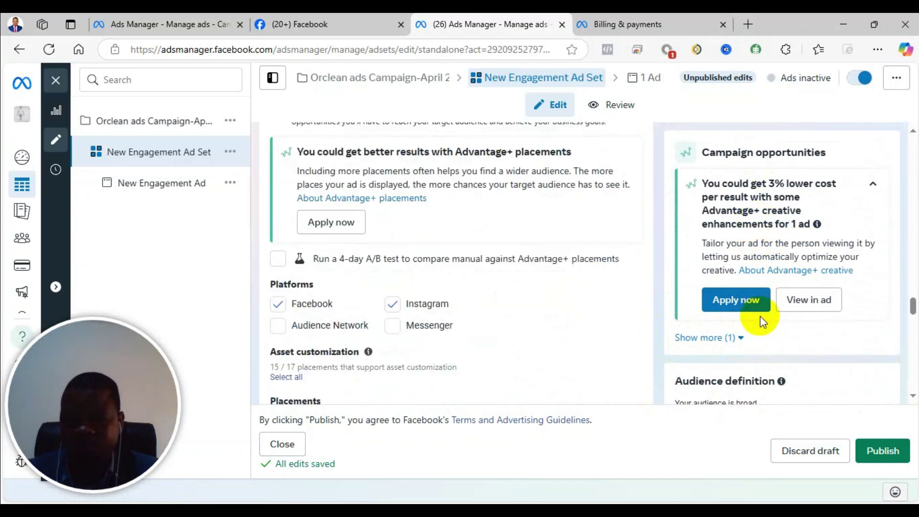
scroll(758, 320, down, 8)
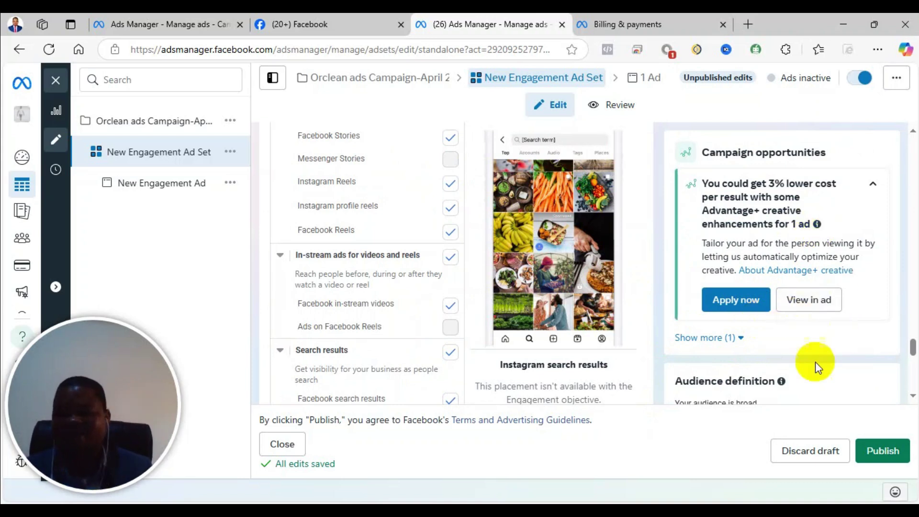
scroll(687, 321, down, 4)
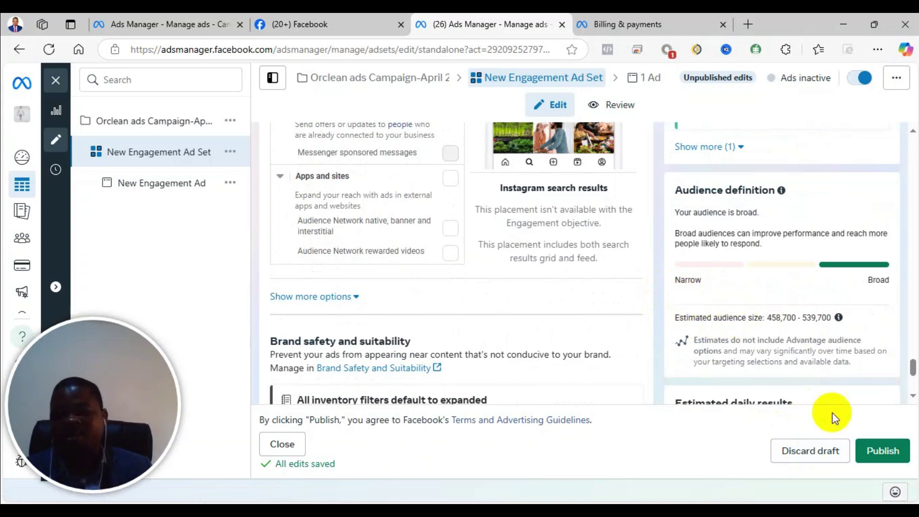
scroll(480, 261, up, 6)
scroll(524, 251, up, 5)
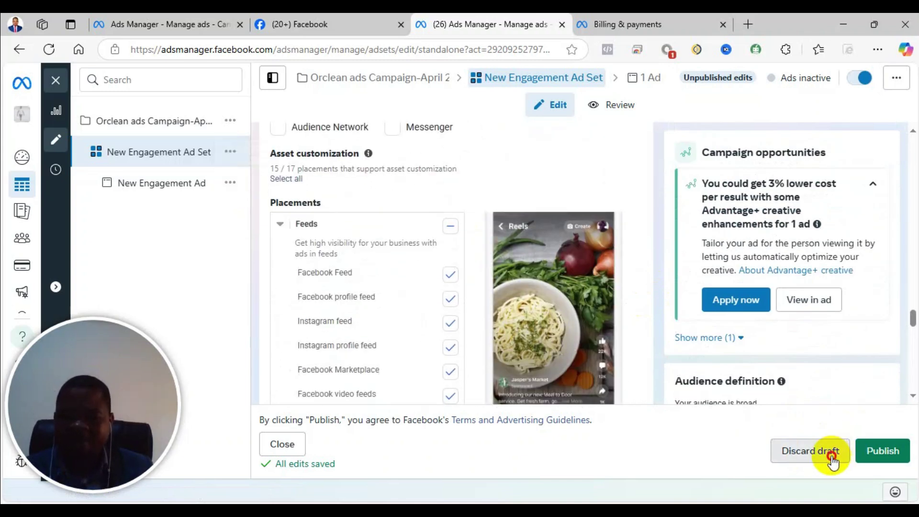
Step: Discard the ad set's unpublished draft edits and clear the single-campaign filter
click(833, 455)
click(577, 262)
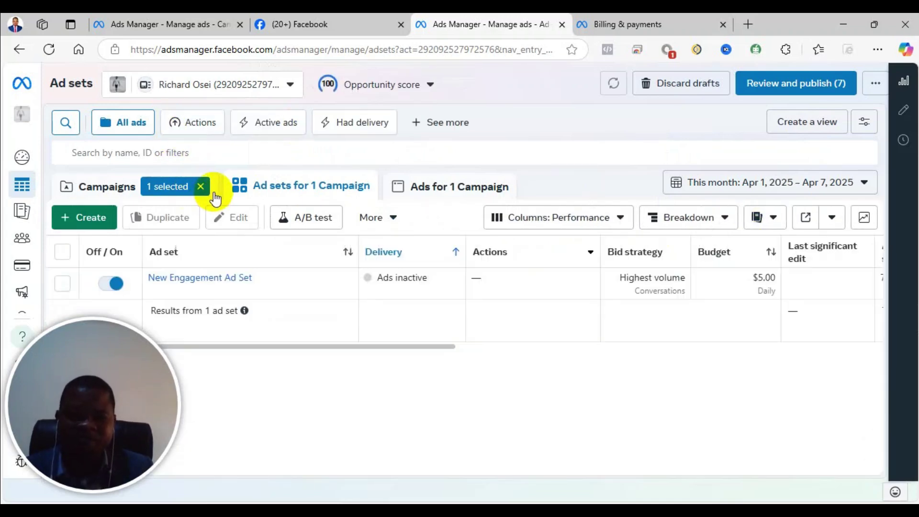
click(200, 187)
Step: List all campaigns over the Maximum date range, Mar 7, 2022 – Apr 7, 2025
click(105, 186)
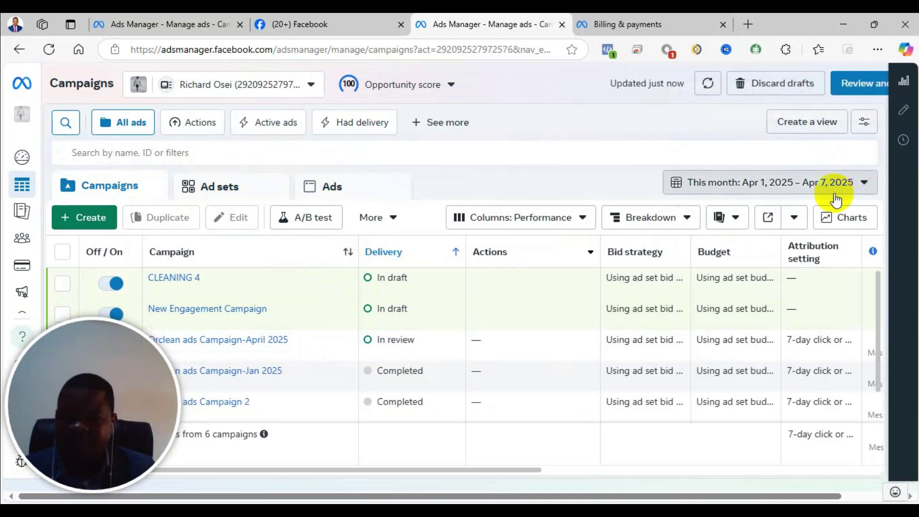
click(869, 181)
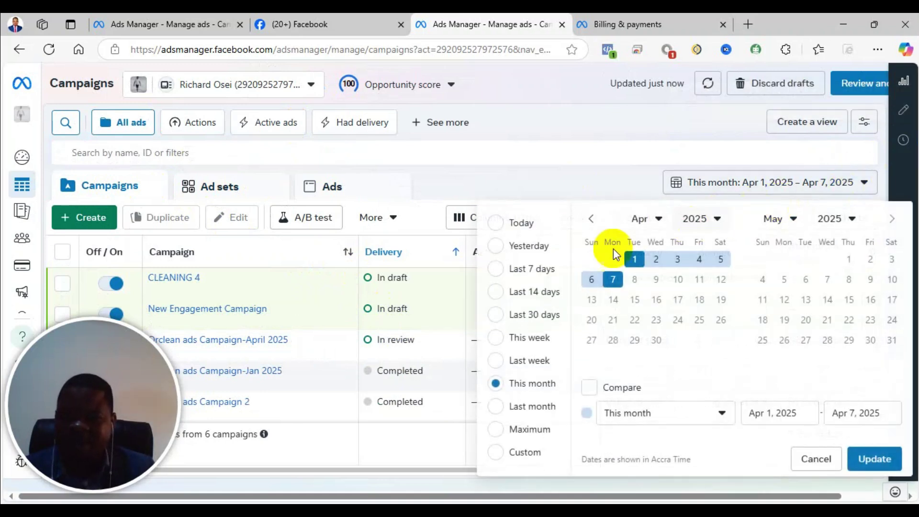
click(529, 437)
drag(132, 386, 131, 43)
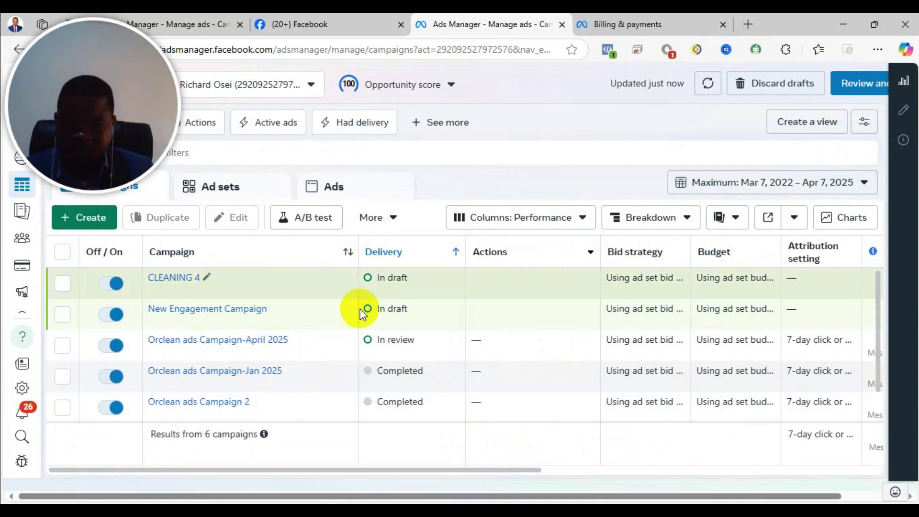
scroll(835, 390, down, 1)
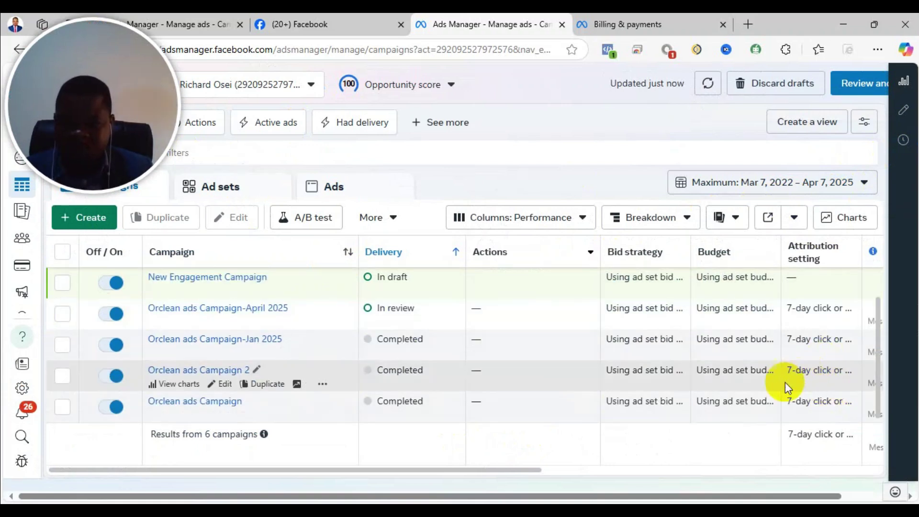
scroll(785, 386, up, 1)
mouse_move(880, 297)
mouse_down()
mouse_move(881, 398)
mouse_move(880, 288)
mouse_up()
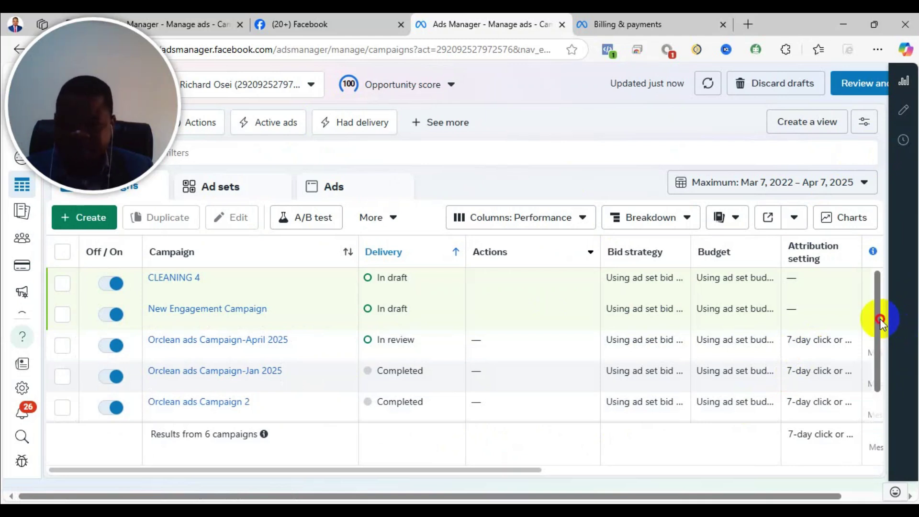
drag(880, 318, 883, 366)
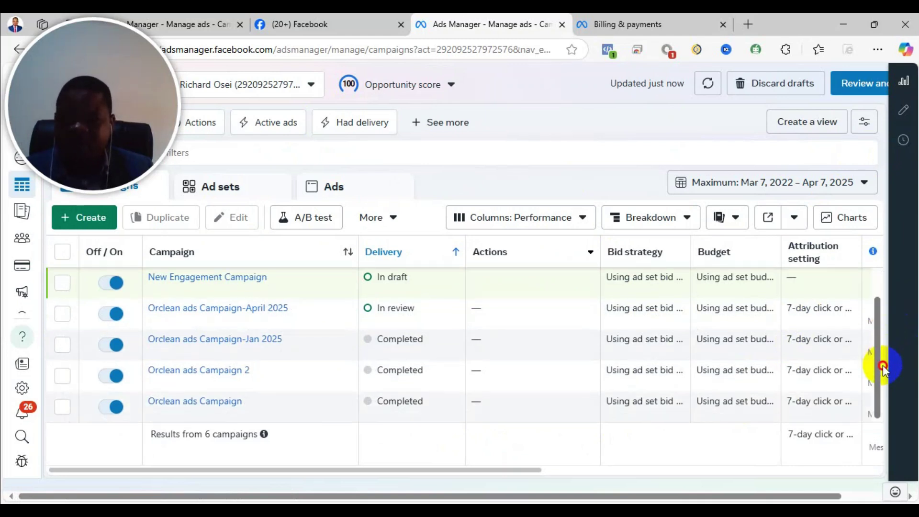
Step: Switch the Campaigns table to the Performance and clicks column preset
click(491, 213)
click(460, 338)
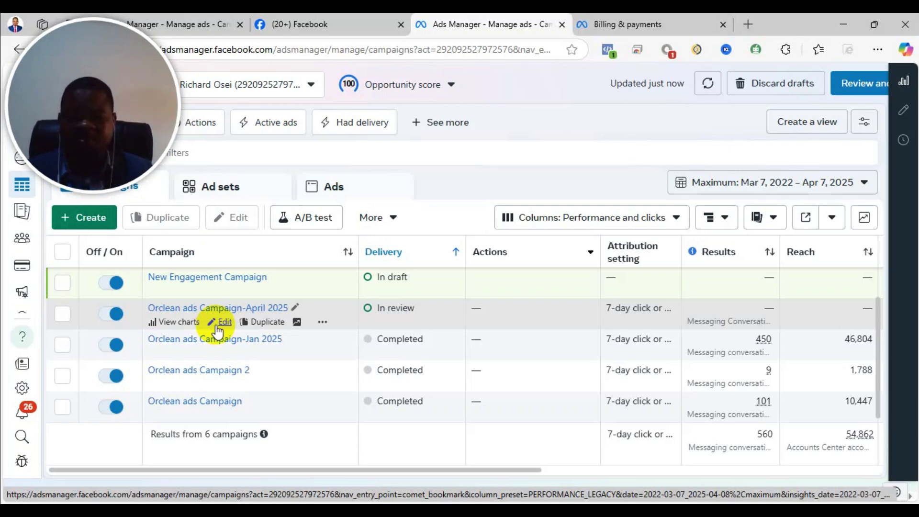
Step: Open Orclean ads Campaign-April 2025 for editing from its row's Edit link
click(217, 328)
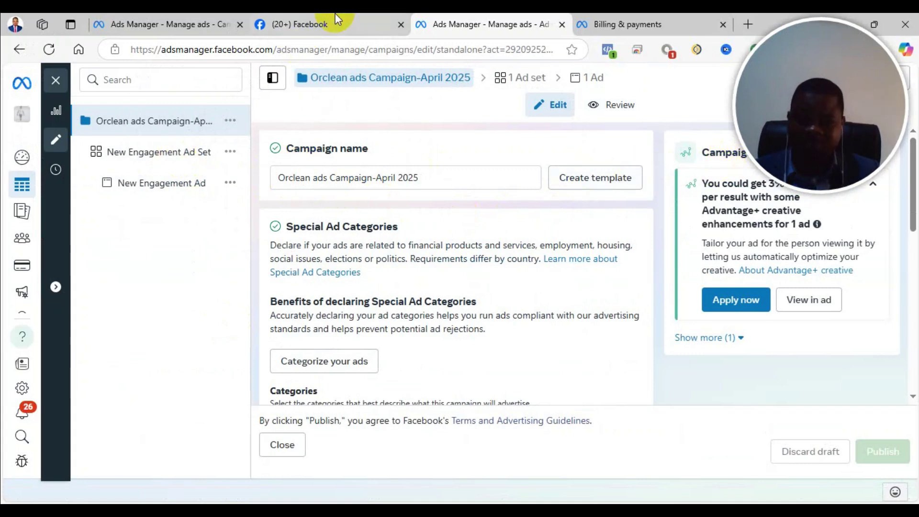
mouse_move(326, 19)
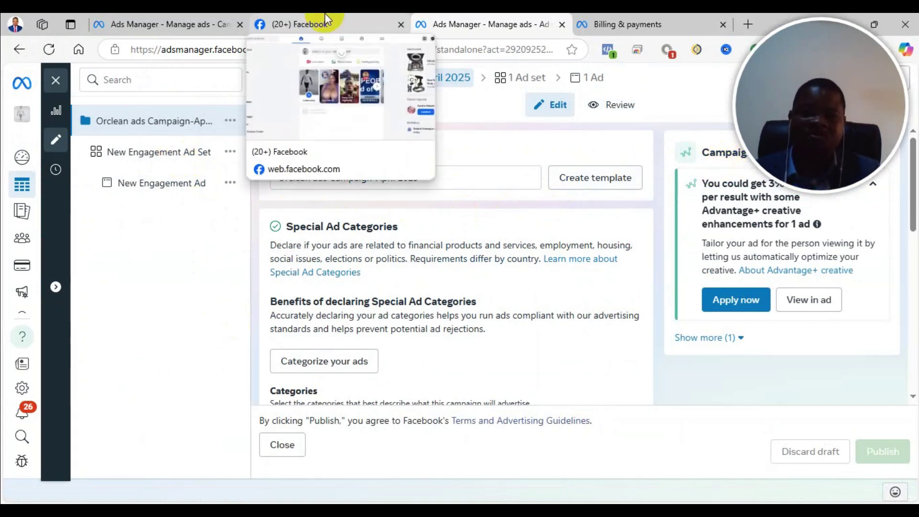